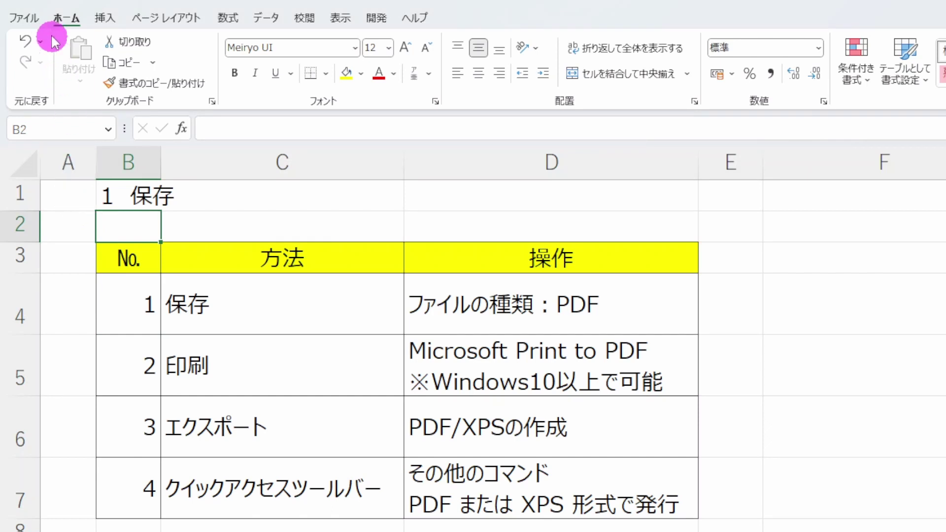
Save the workbook via Save As with file type PDF to the Desktop as サンプル_20230213
left_click(24, 18)
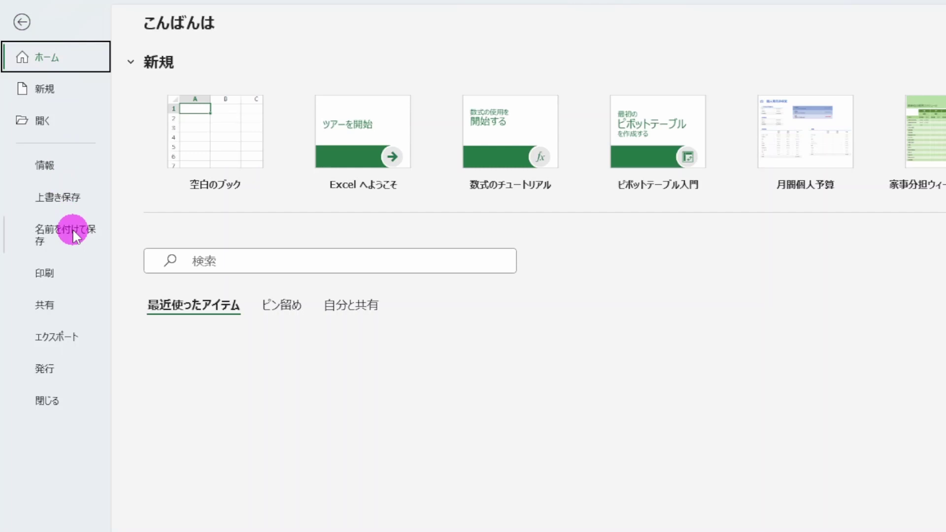
left_click(74, 235)
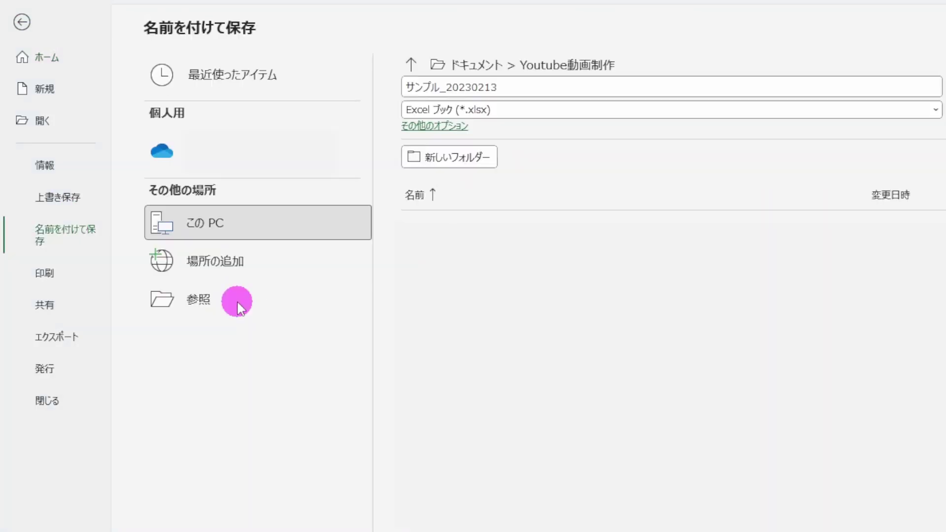
left_click(237, 301)
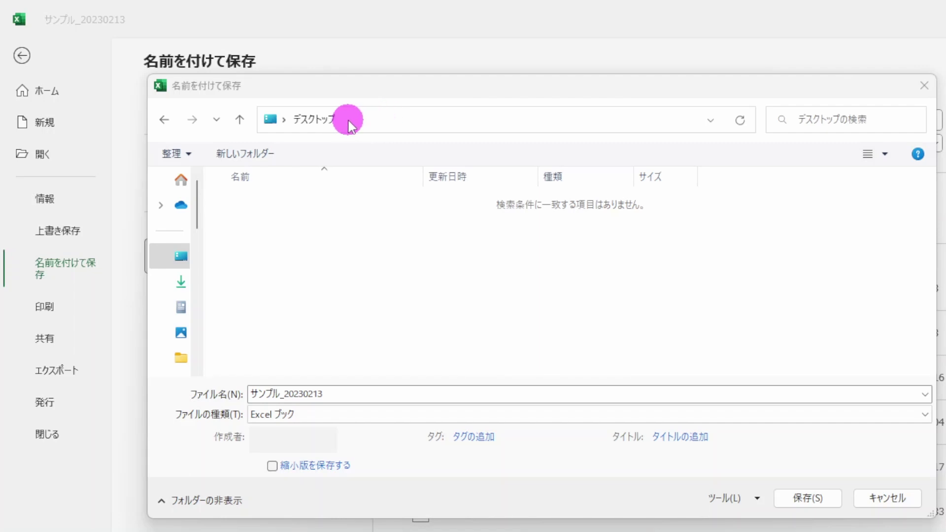
left_click(352, 415)
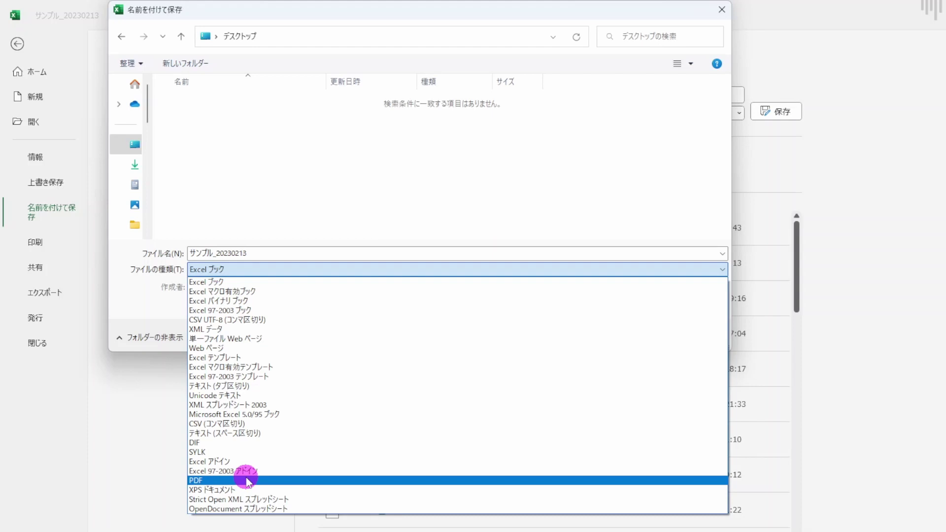
left_click(246, 480)
left_click(282, 253)
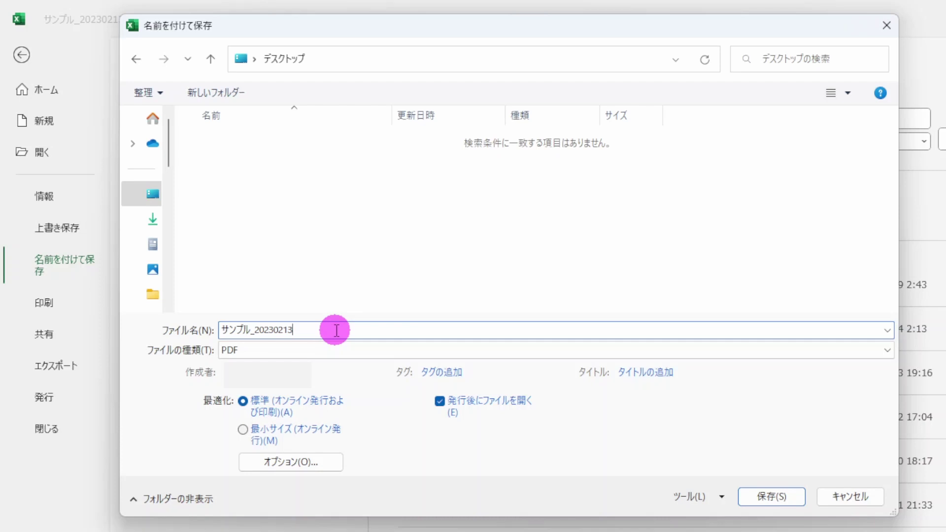
left_click(764, 499)
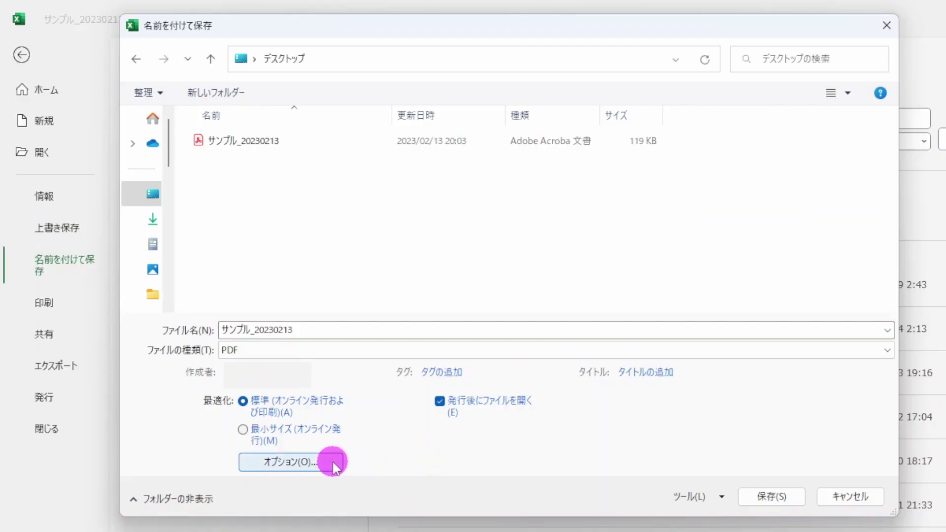
Open the PDF Options in the Save As dialog
left_click(333, 462)
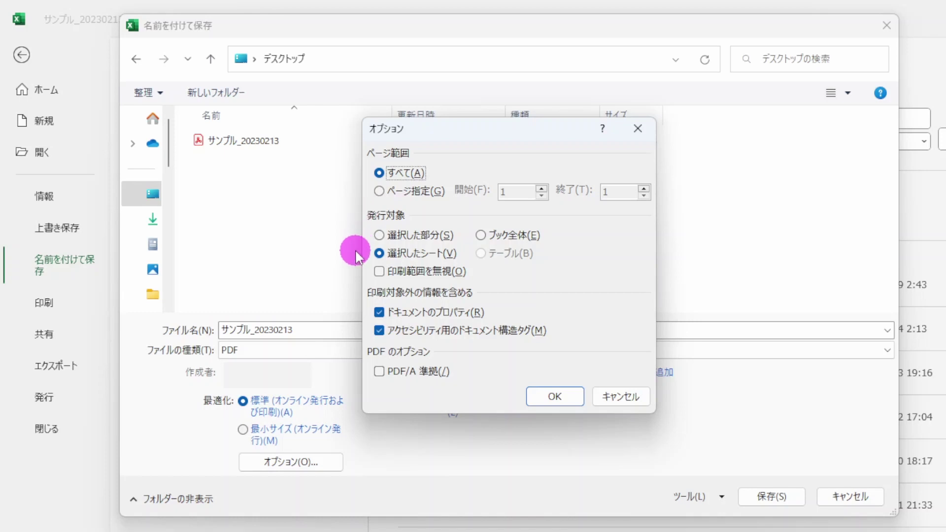
Compare the publish options 選択した部分 and ブック全体, then leave 選択したシート selected
left_click(380, 237)
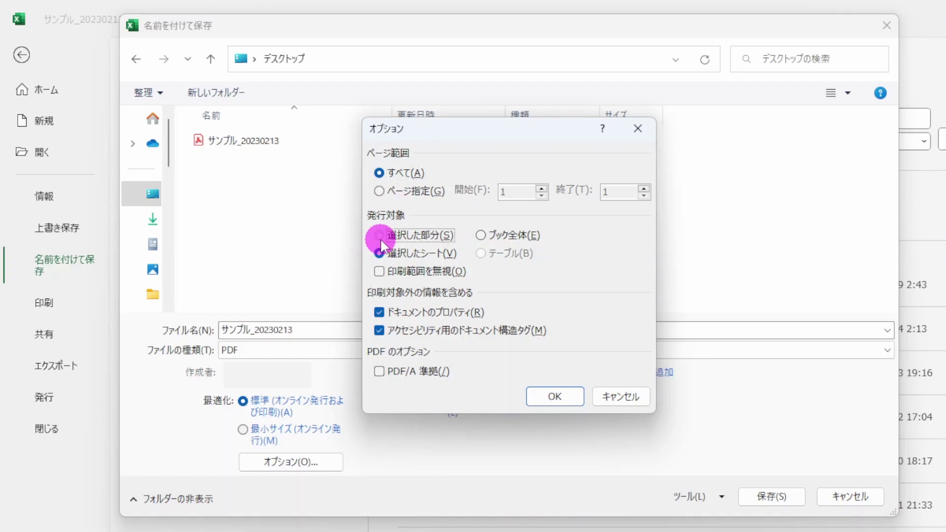
left_click(487, 235)
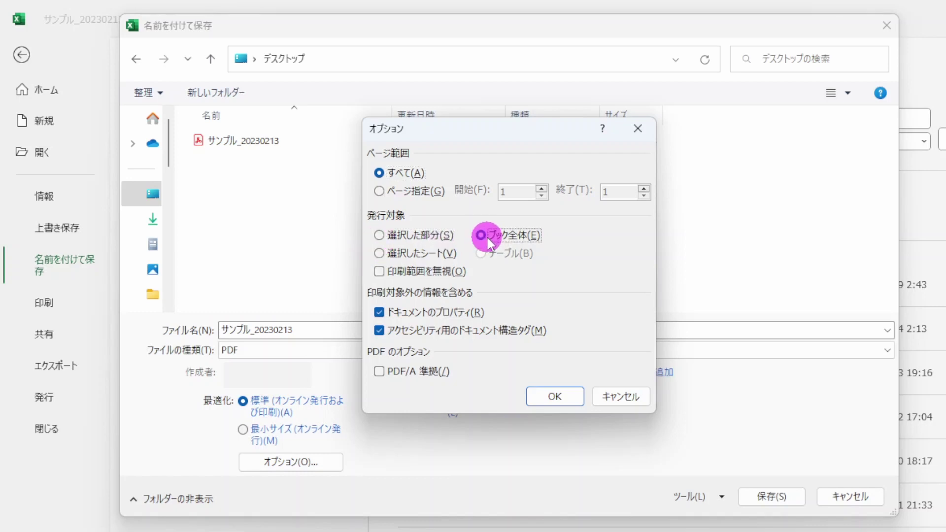
left_click(415, 256)
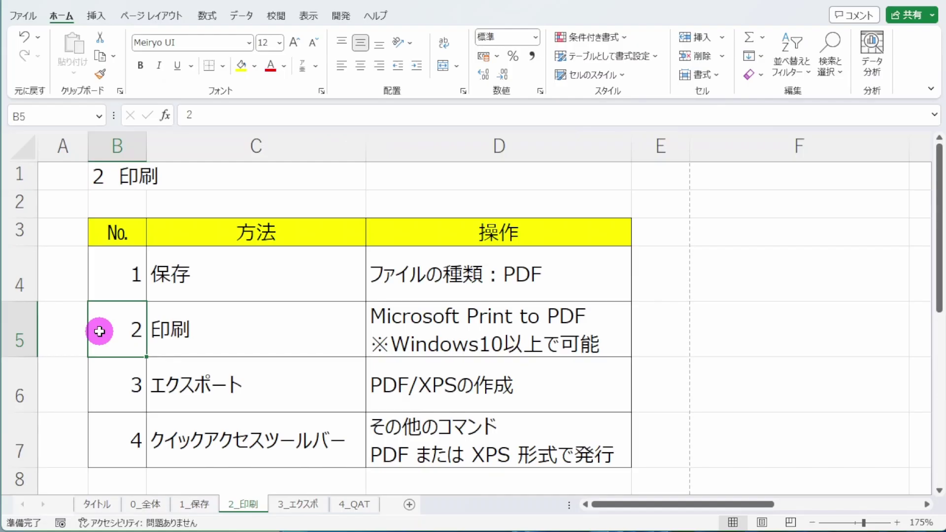
Print the 2_印刷 sheet with Microsoft Print to PDF as サンプル_20230213_2 on the Desktop
left_click(27, 16)
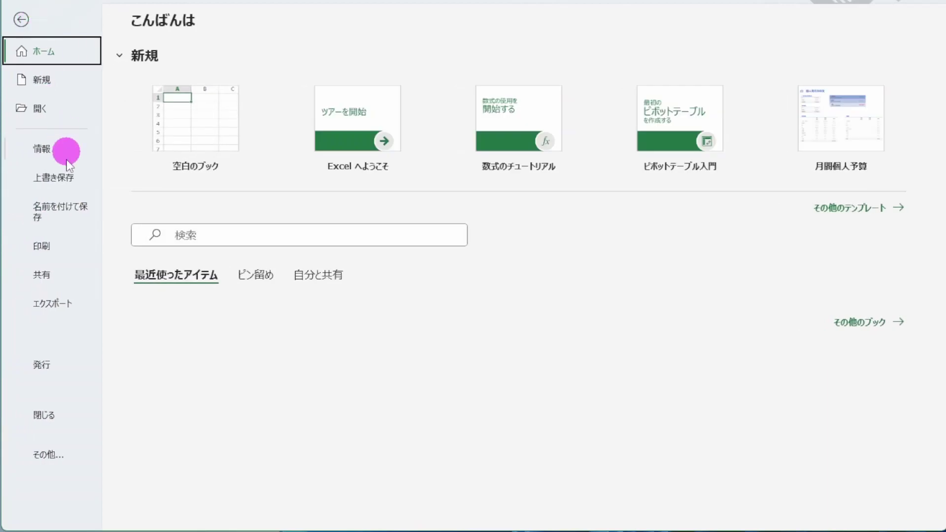
left_click(66, 245)
left_click(148, 150)
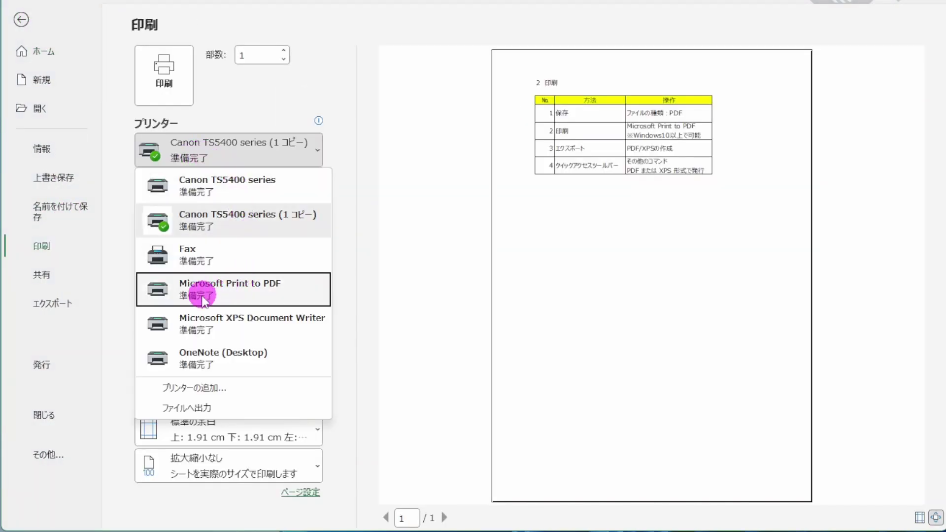
mouse_move(231, 289)
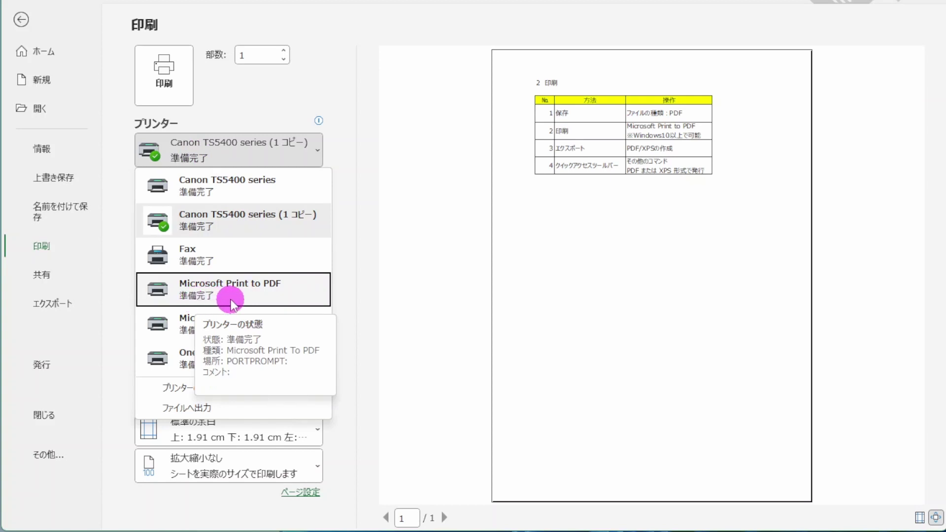
left_click(197, 302)
left_click(167, 85)
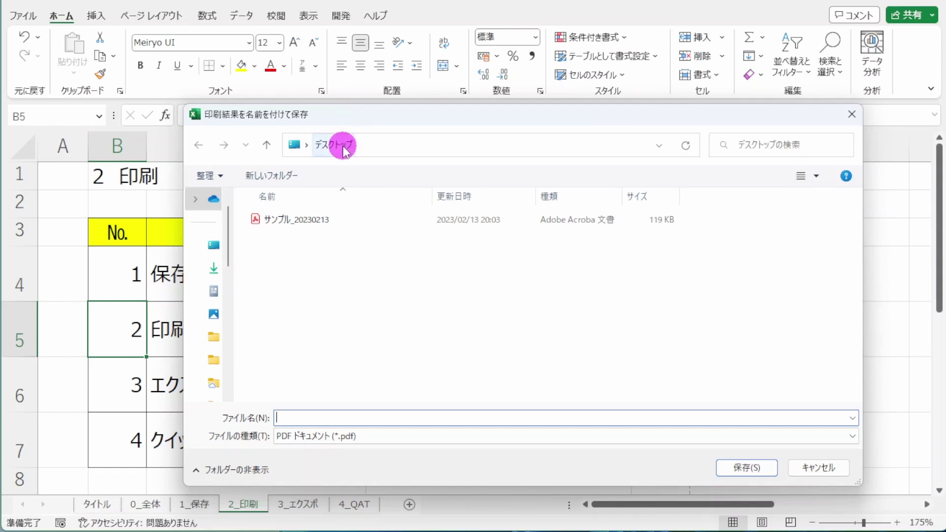
type("サンプル_20230213_2")
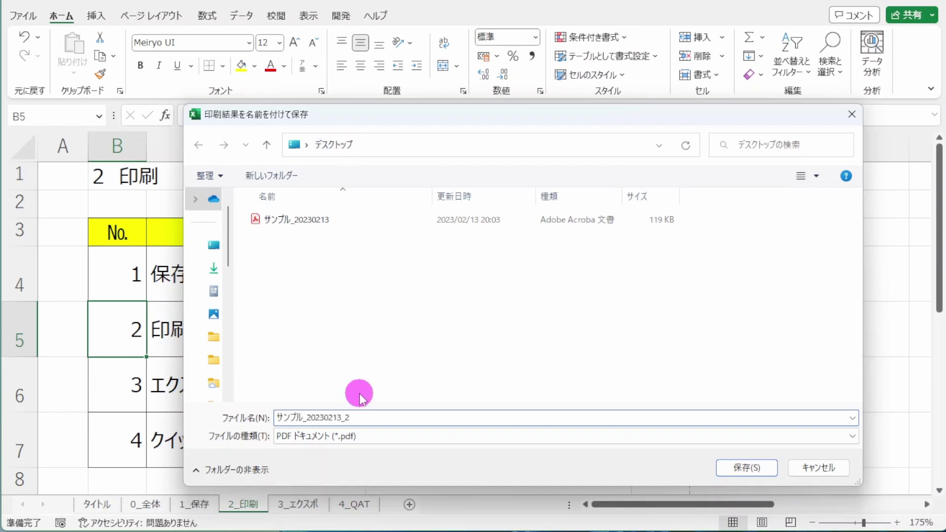
left_click(729, 468)
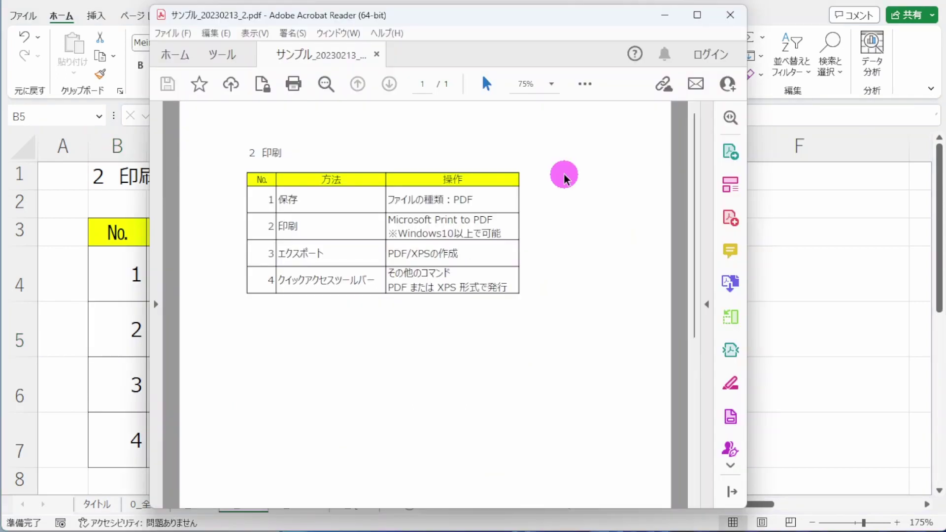
Scroll down and back up through サンプル_20230213_2.pdf to check the printed page
scroll(411, 185, "down", 3)
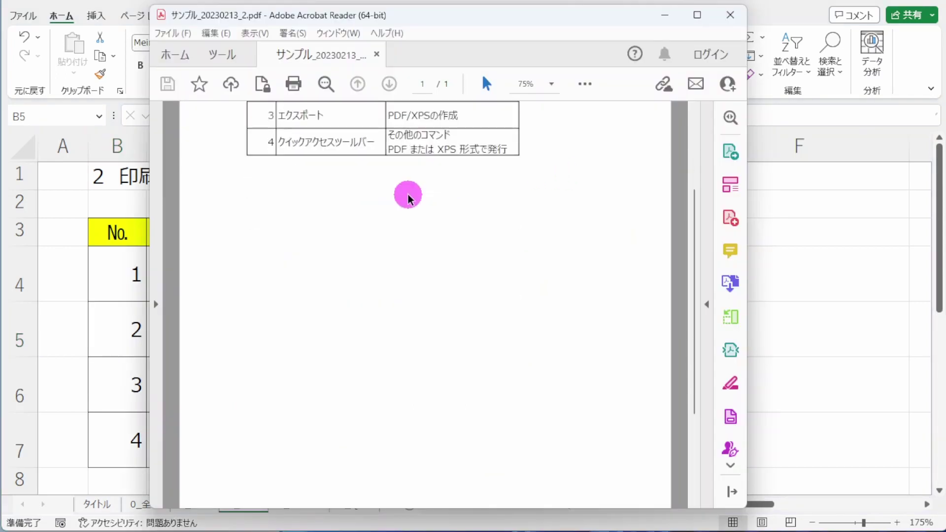
scroll(407, 198, "up", 3)
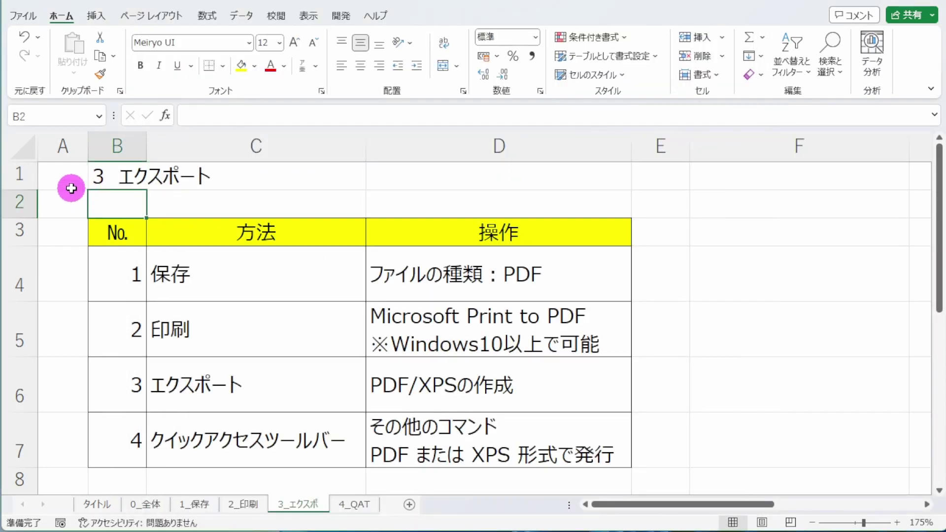
Export via Create PDF/XPS Document, appending _3 to the name, and publish サンプル_20230213_3.pdf
left_click(34, 17)
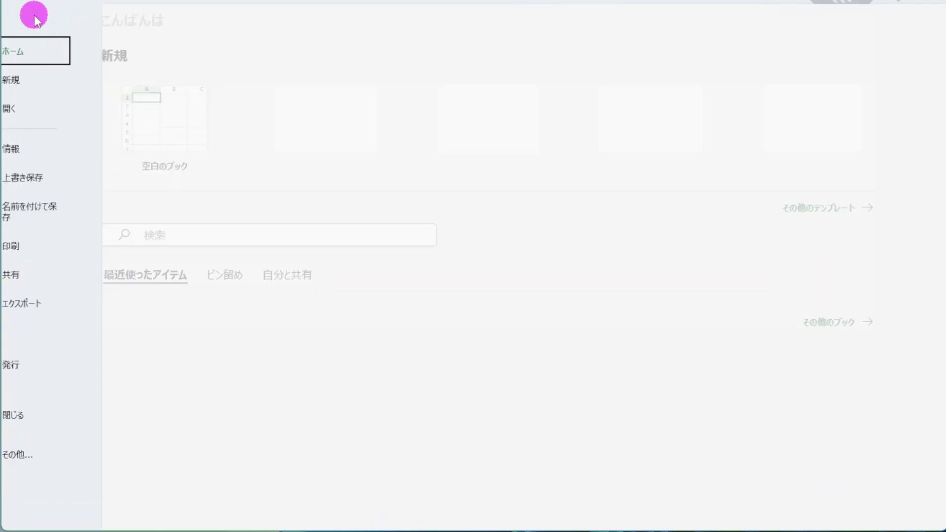
left_click(59, 310)
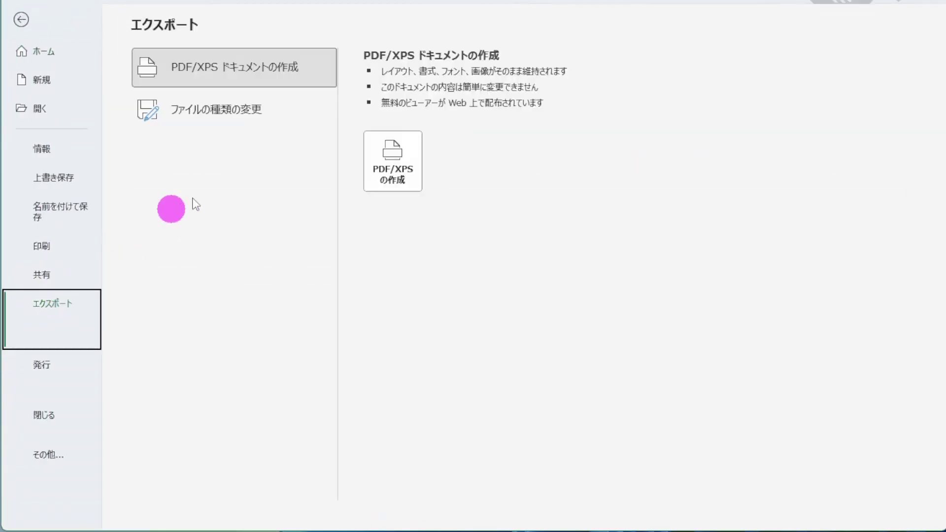
left_click(407, 147)
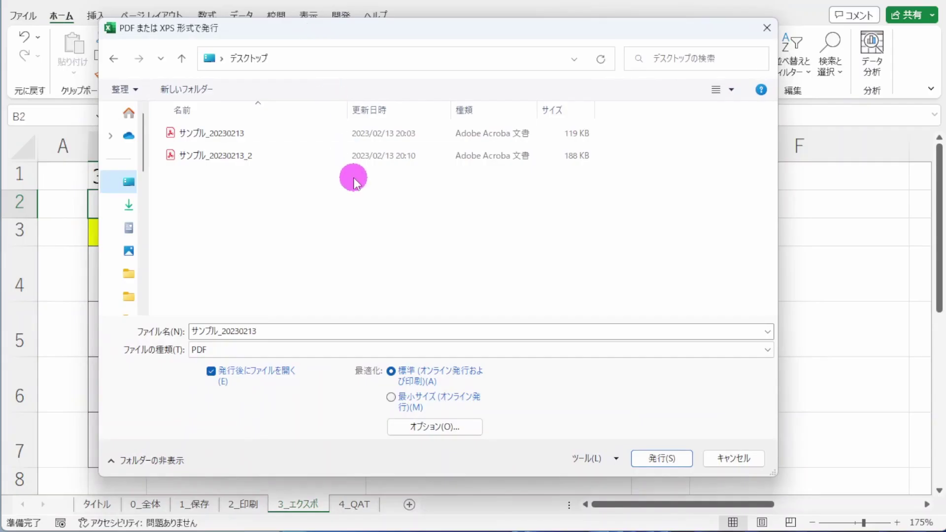
left_click(318, 331)
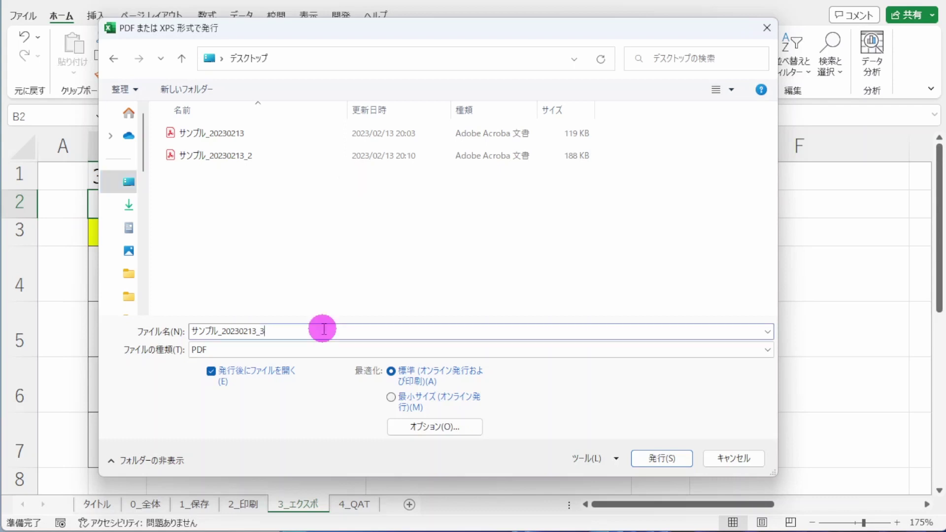
type("_3")
left_click(628, 459)
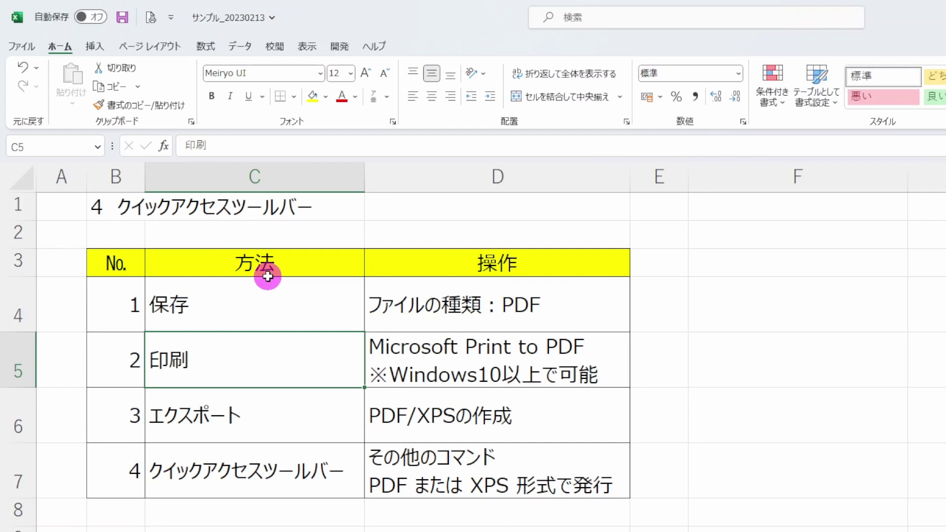
Add the File tab command 'PDF または XPS 形式で発行' to the Quick Access Toolbar
left_click(176, 25)
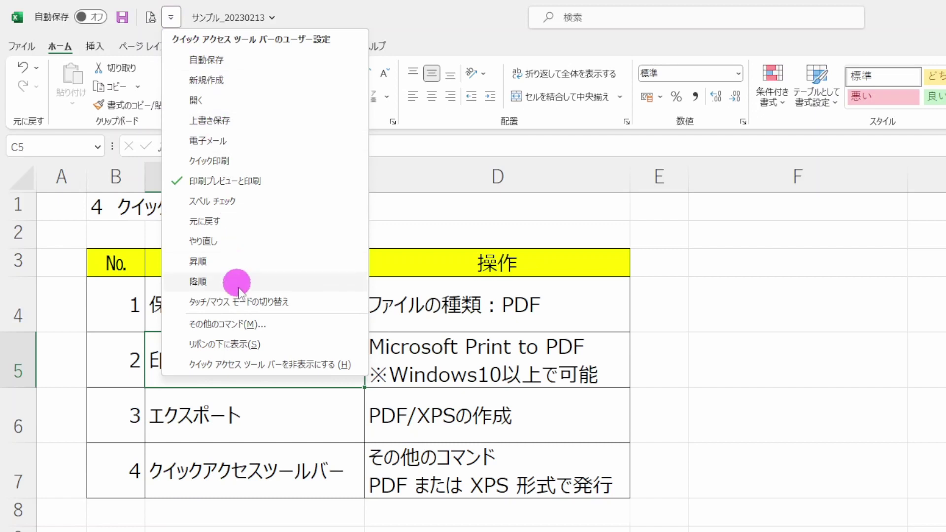
left_click(240, 327)
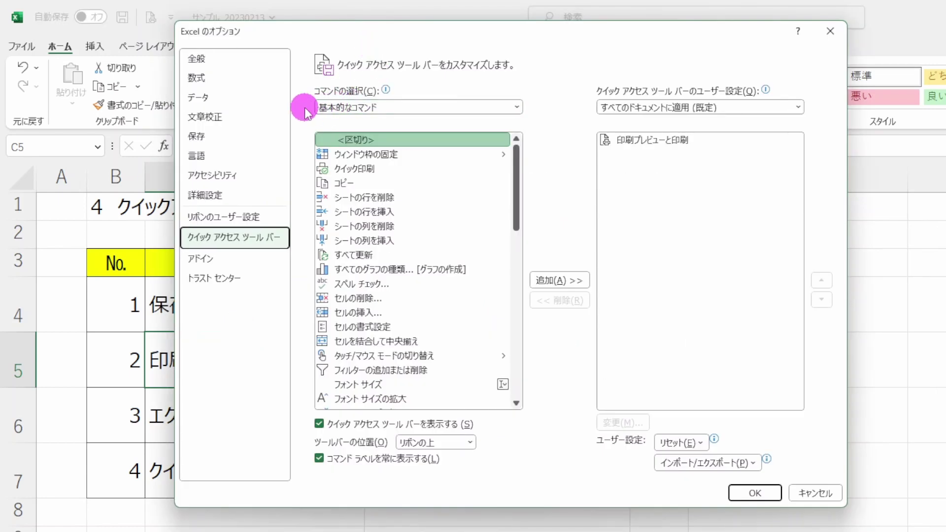
left_click(377, 108)
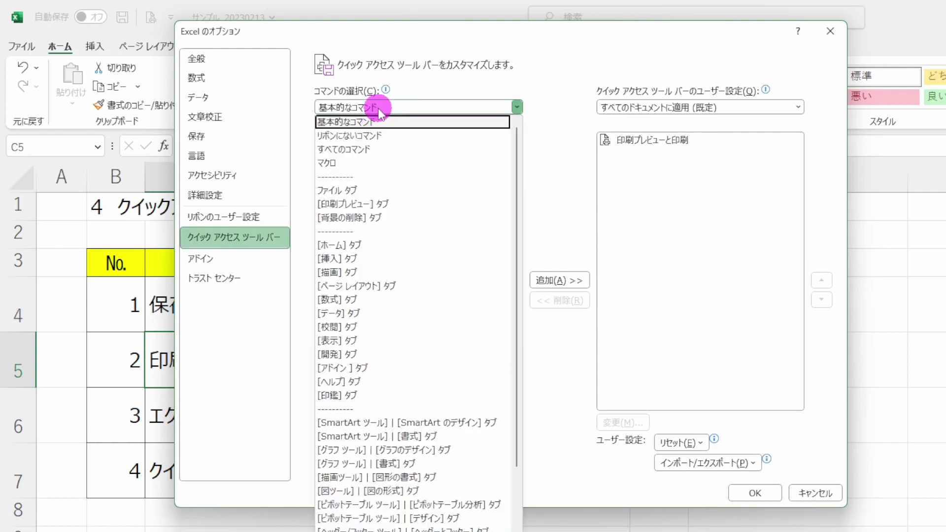
left_click(377, 189)
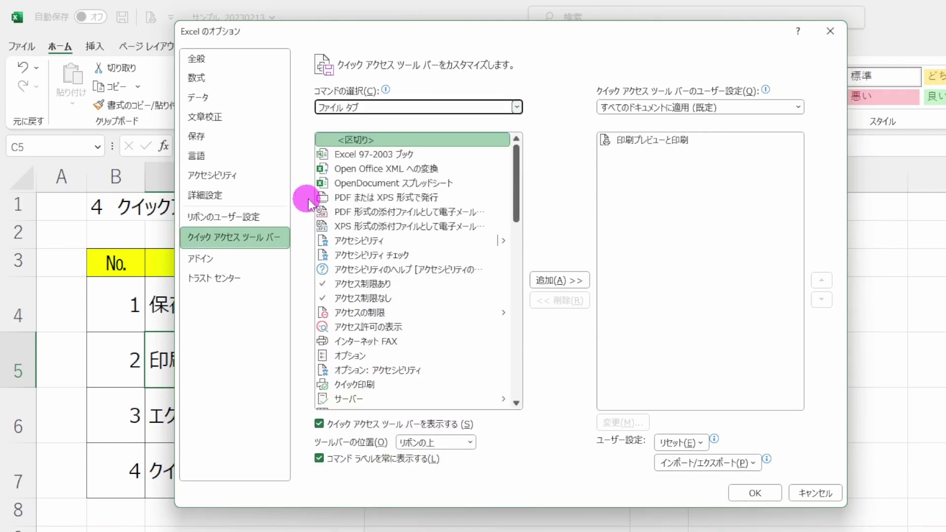
left_click(462, 200)
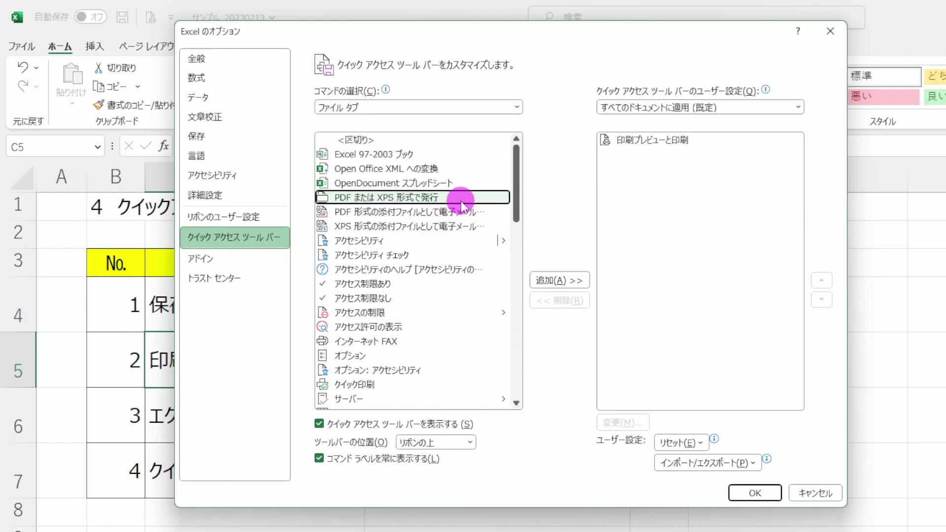
left_click(562, 279)
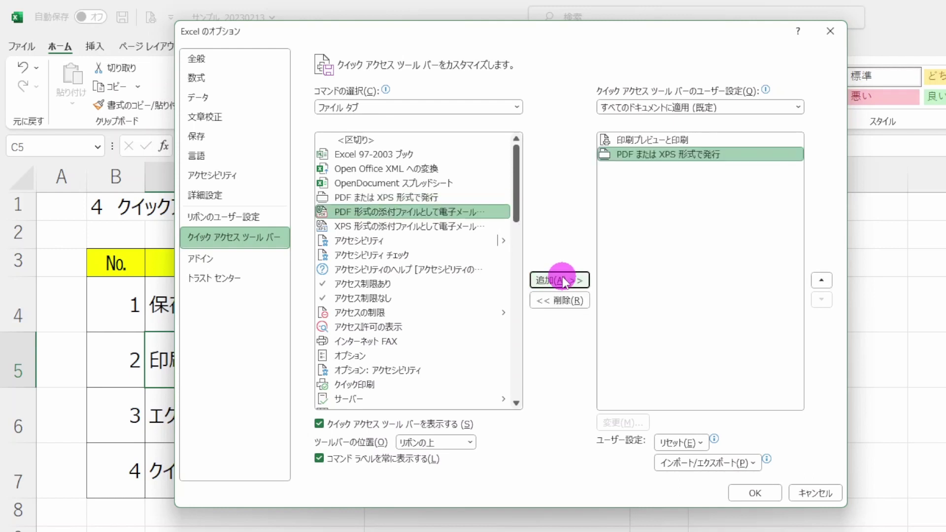
left_click(754, 494)
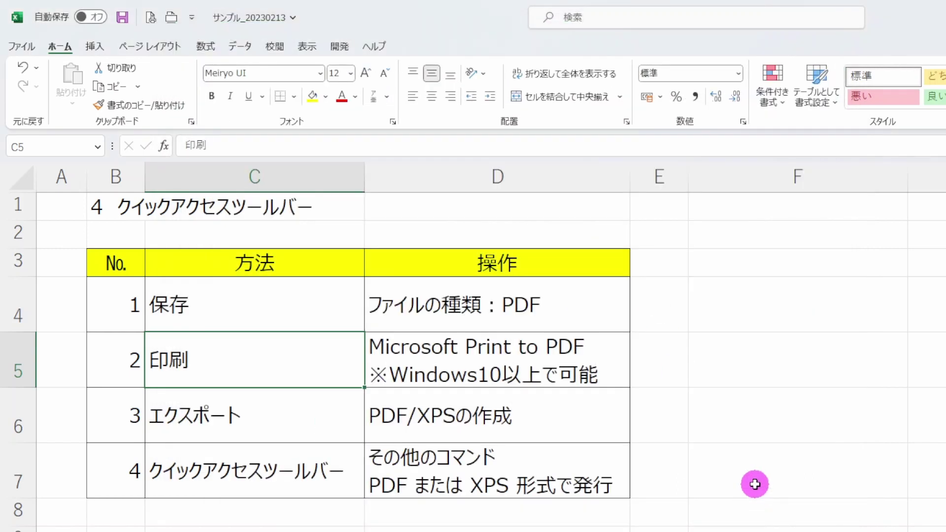
Publish サンプル_20230213_4.pdf using the new Quick Access Toolbar PDF/XPS button
left_click(173, 19)
type("サンプル_20230213_4")
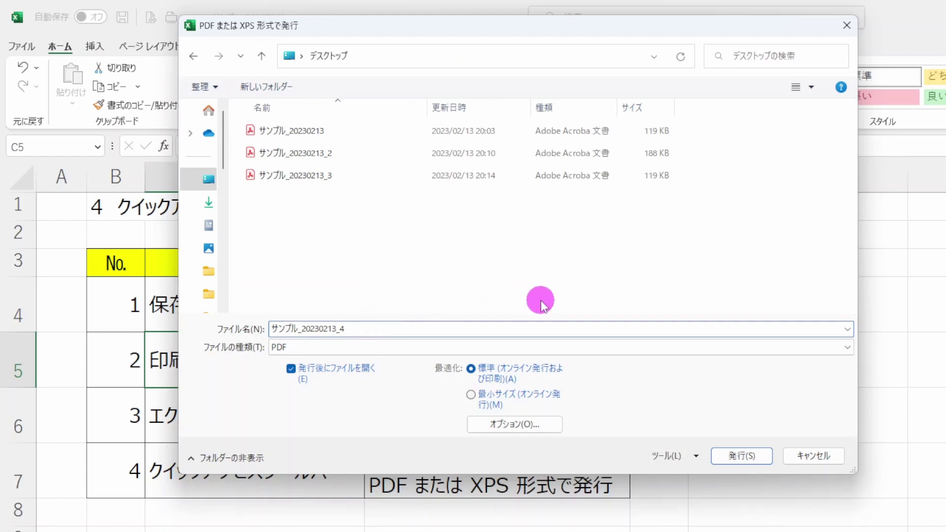
key("Return")
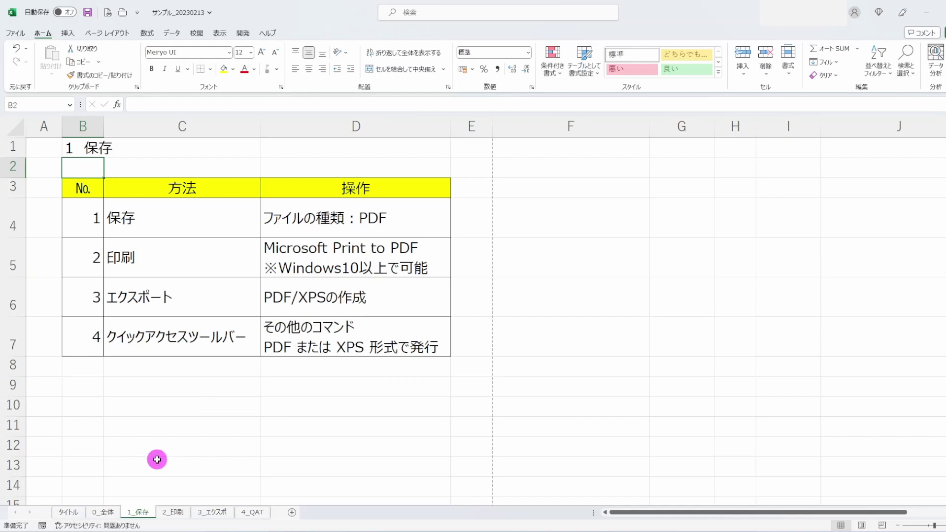
Group the sheet tabs and publish them as the three-page サンプル_20230213_応用.pdf
left_click(212, 512, "ctrl")
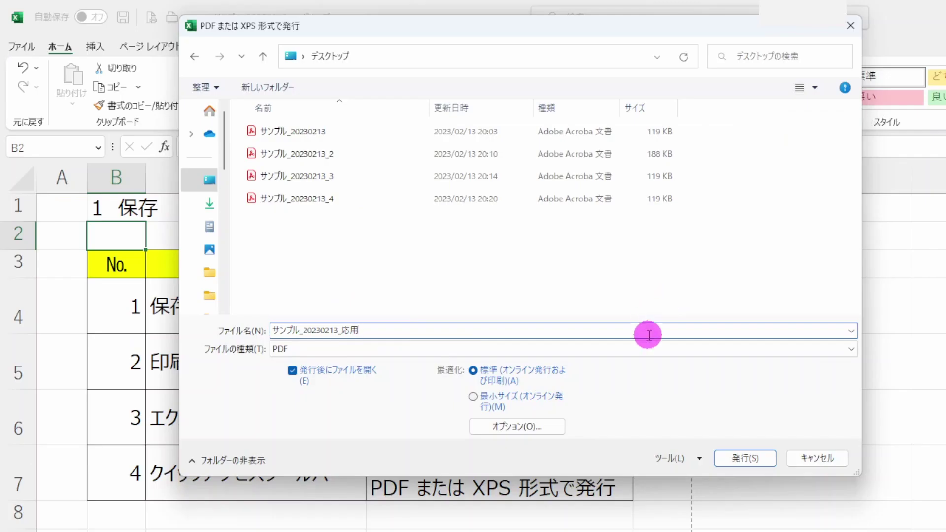
left_click(716, 449)
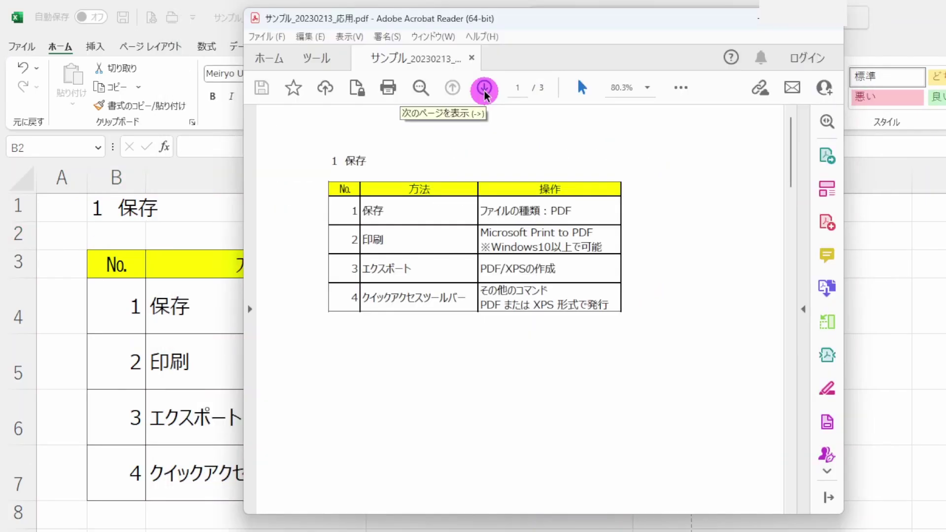
left_click(485, 89)
Page forward to page 3 of サンプル_20230213_応用.pdf, then back to page 1
left_click(484, 89)
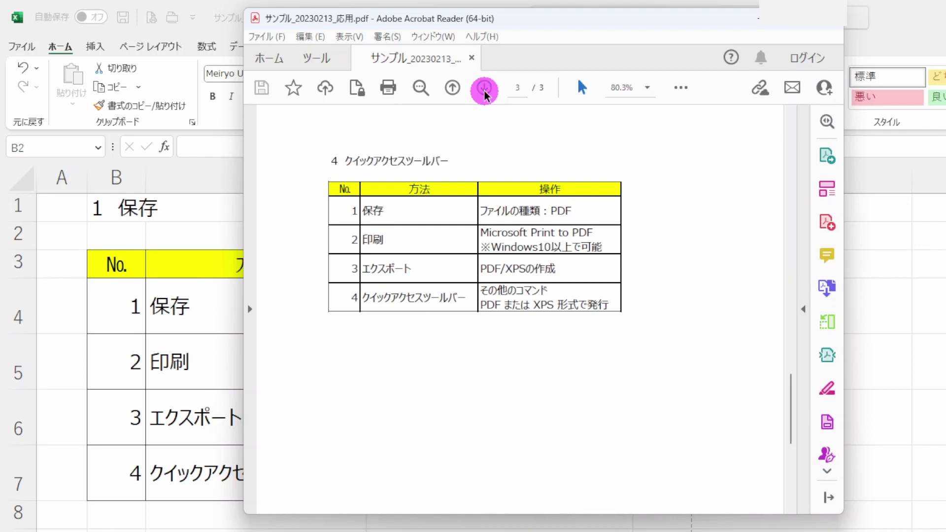
left_click(453, 89)
left_click(453, 89)
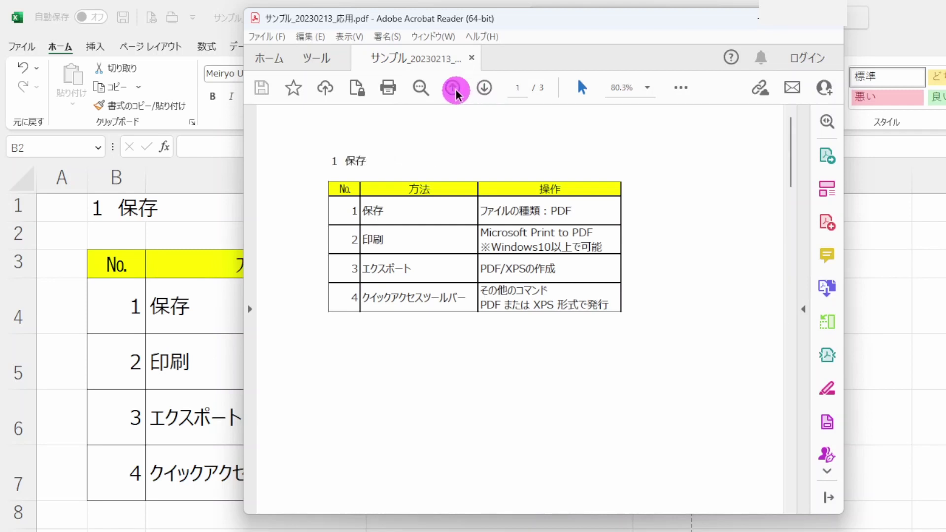